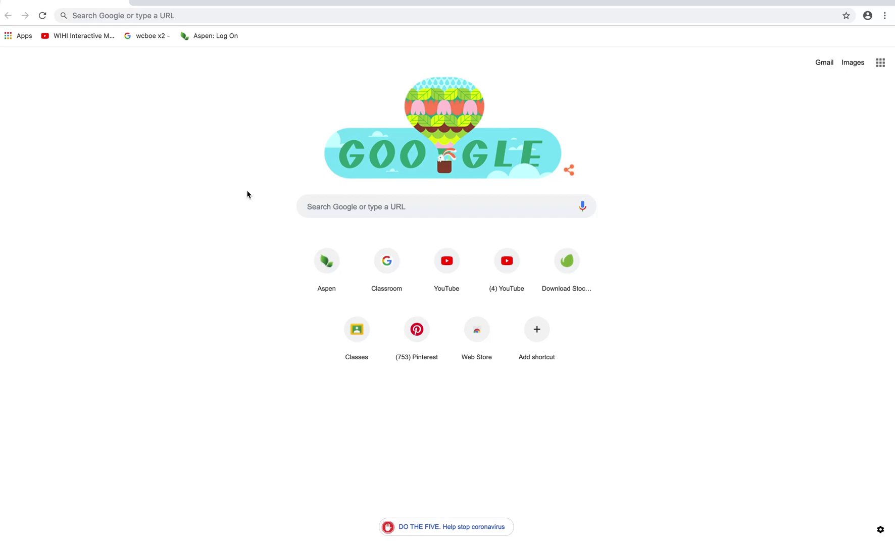
# Go to classroom.google.com and continue to Classroom from the product page
pyautogui.click(223, 17)
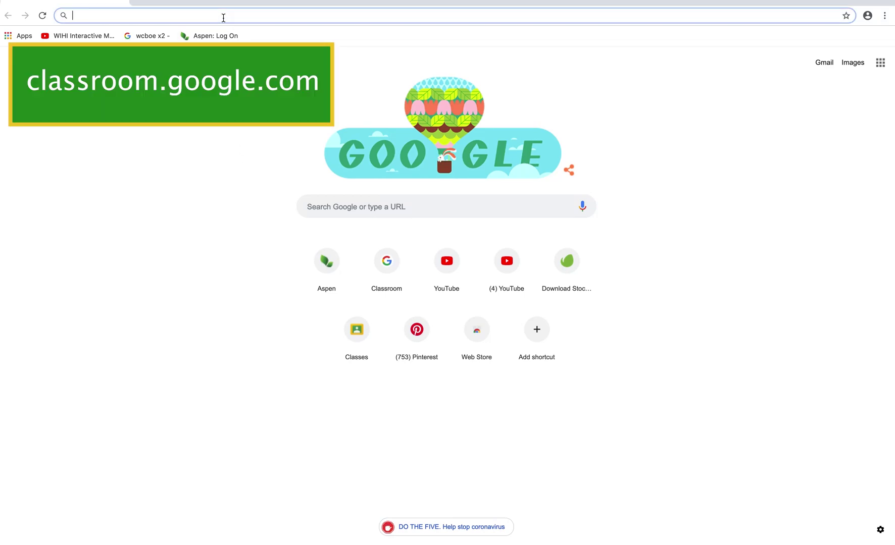
pyautogui.write('cla')
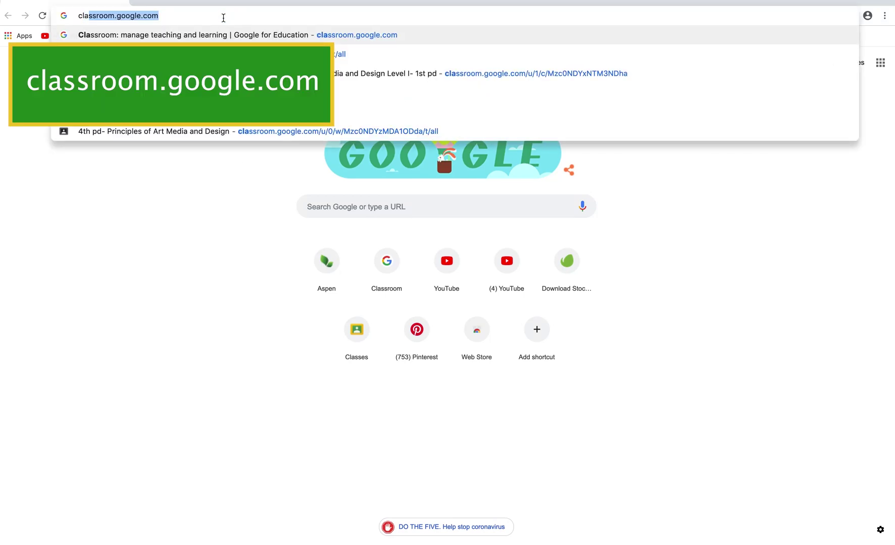
pyautogui.write('ssroom.google.com')
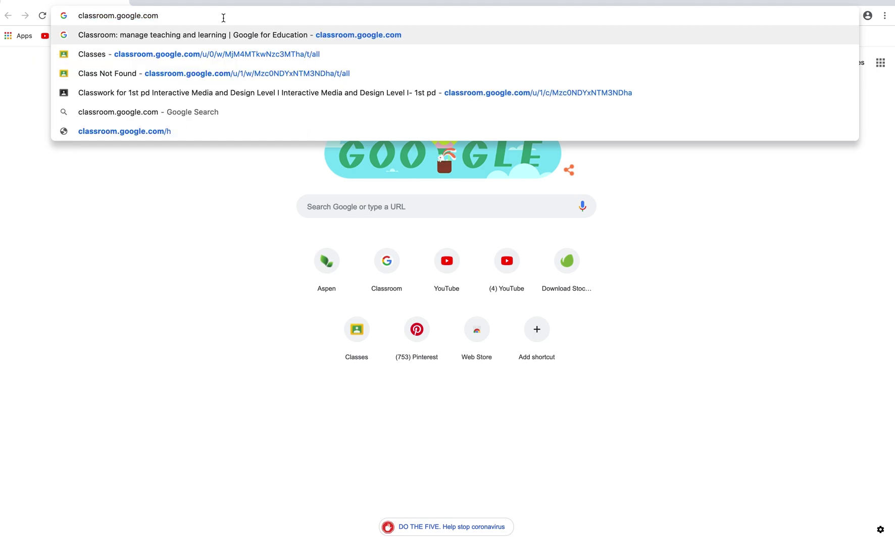
pyautogui.press('Return')
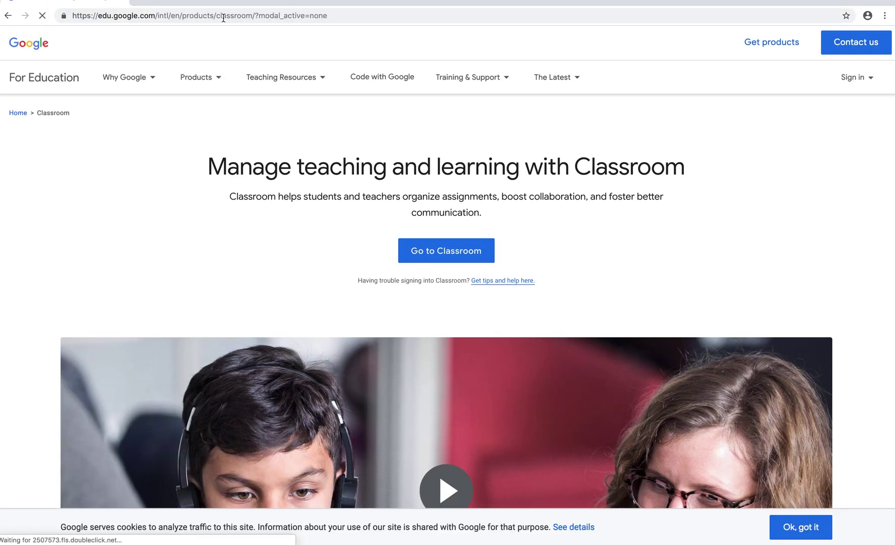
pyautogui.click(470, 76)
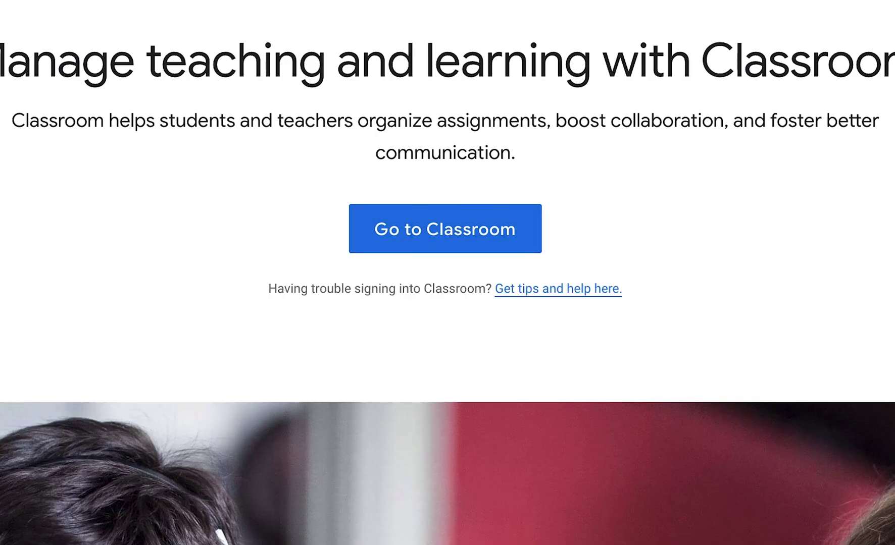
# Start signing in and submit the teacher's school e-mail address
pyautogui.click(445, 228)
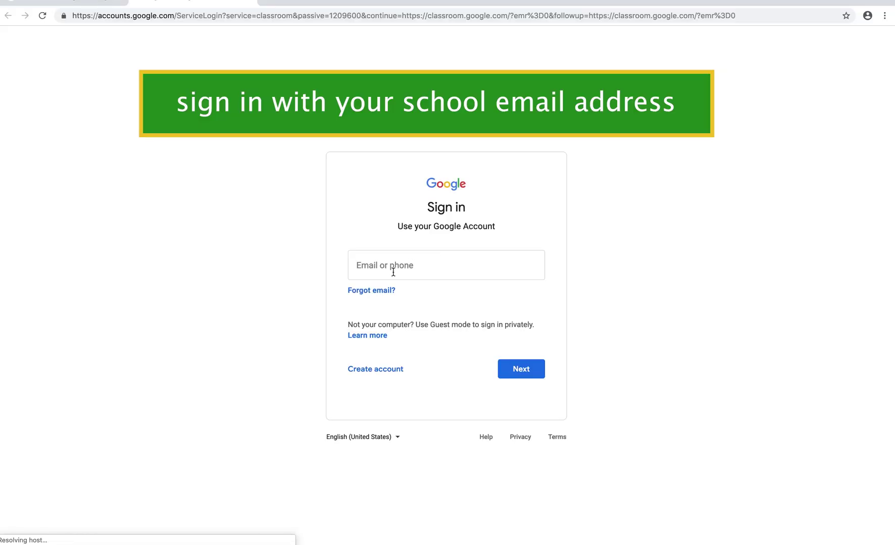
pyautogui.click(393, 272)
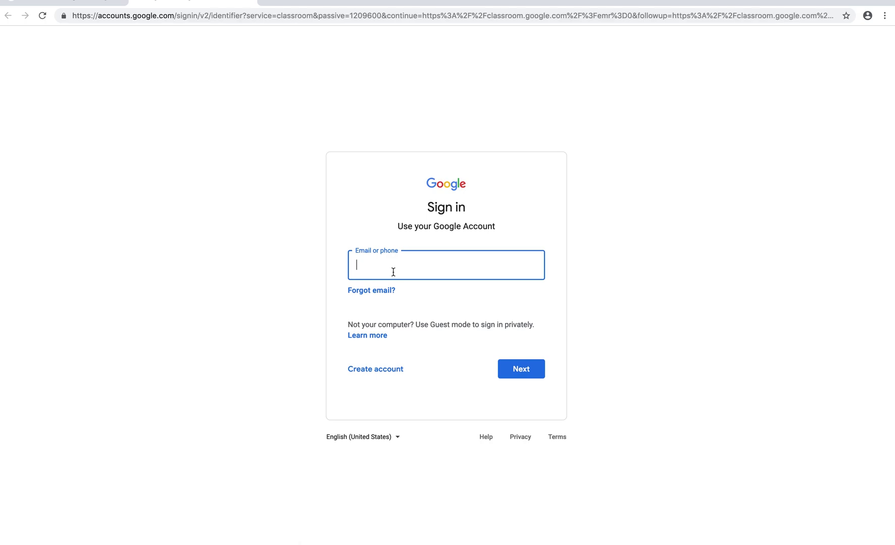
pyautogui.click(521, 369)
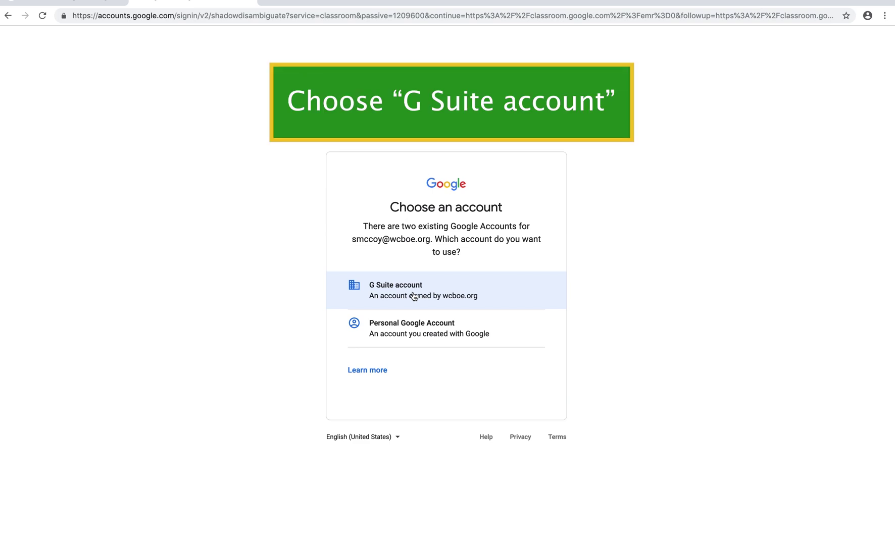
# Choose the G Suite account and sign in with the school e-mail and password
pyautogui.click(413, 295)
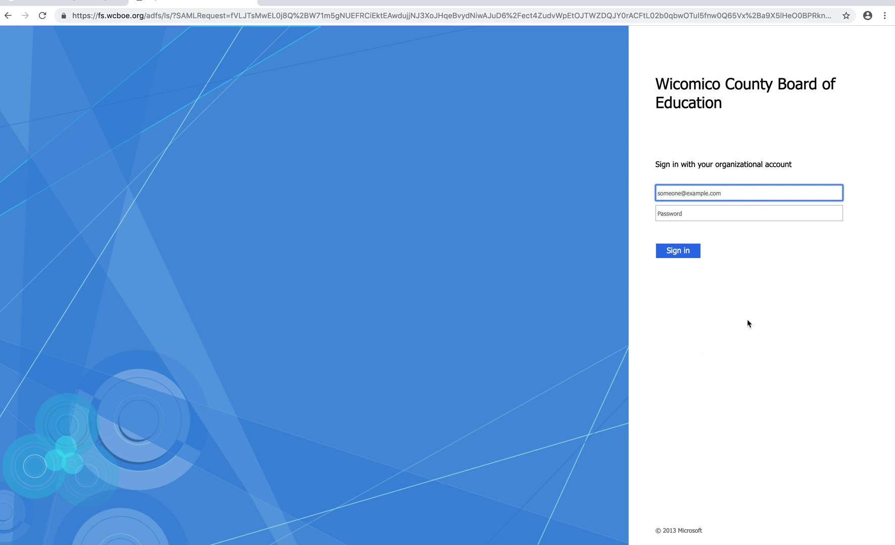
pyautogui.press('Tab')
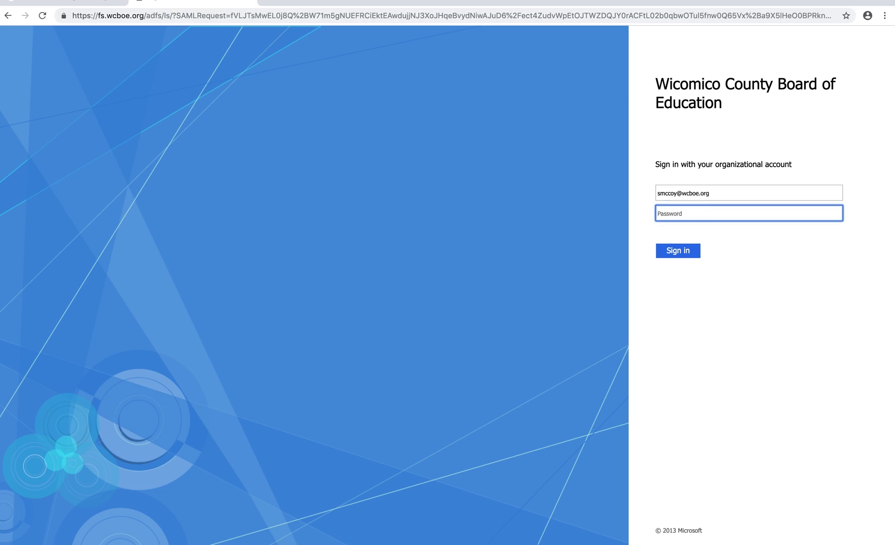
pyautogui.write('•••••••••')
pyautogui.press('Return')
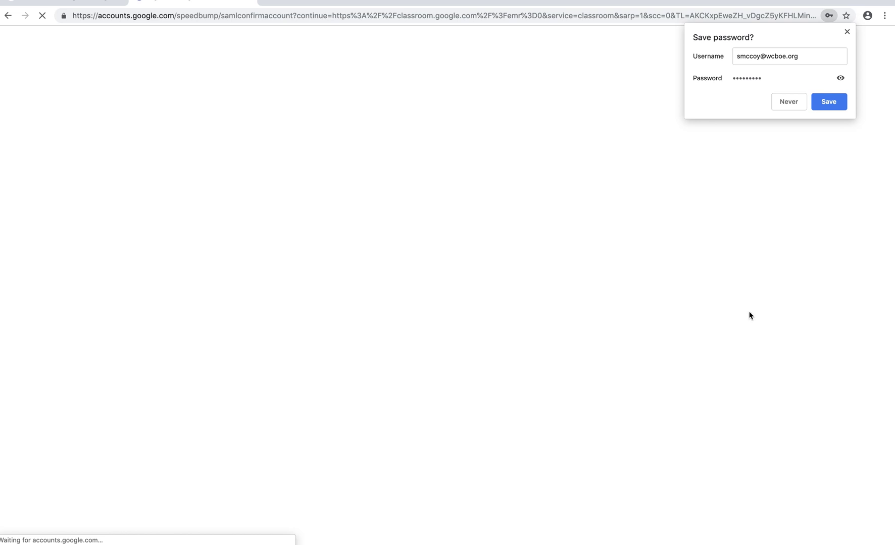
# Decline saving the password, then bring up the IMD 1 lessons class card's options
pyautogui.click(797, 101)
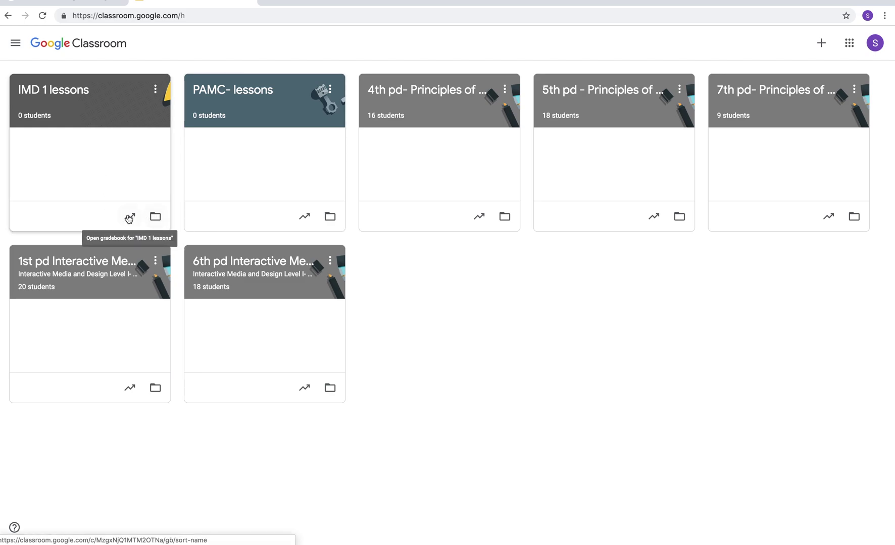
pyautogui.click(154, 90)
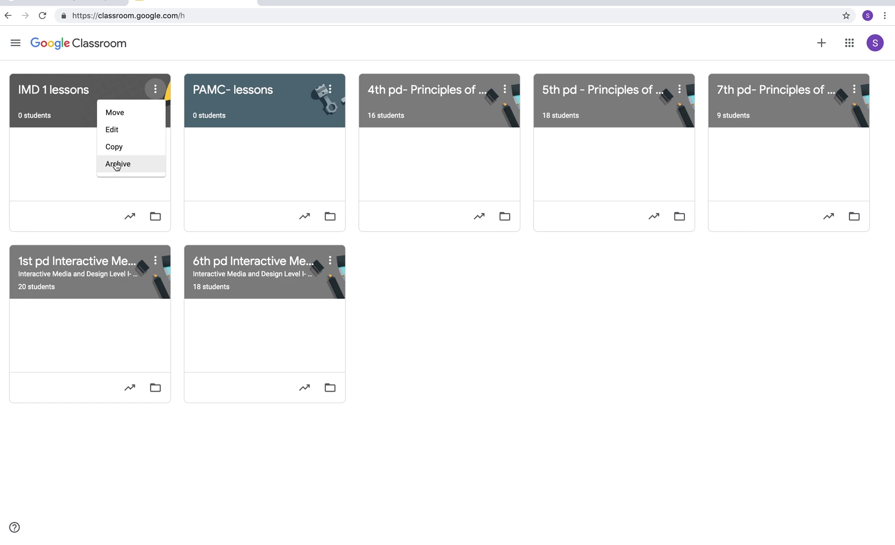
# Close the IMD 1 lessons card menu and bring up the join-or-create class choices
pyautogui.click(520, 314)
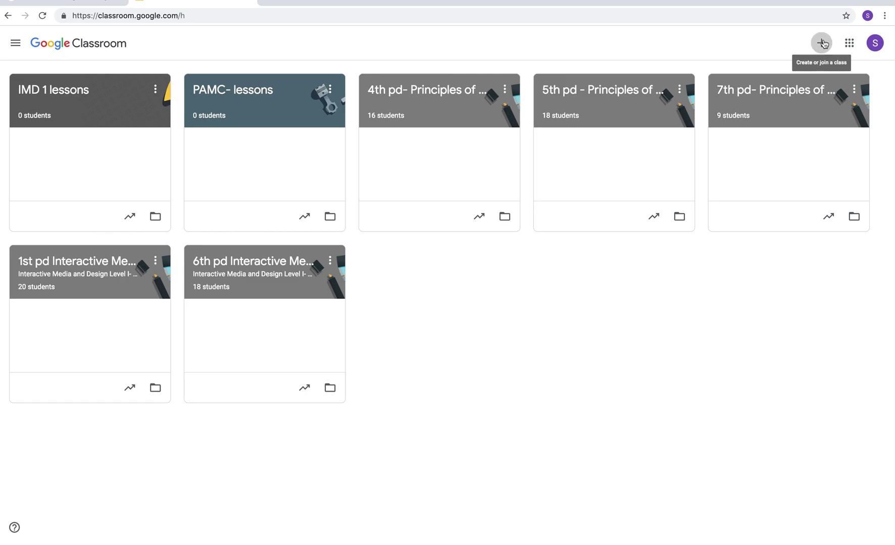
pyautogui.click(822, 43)
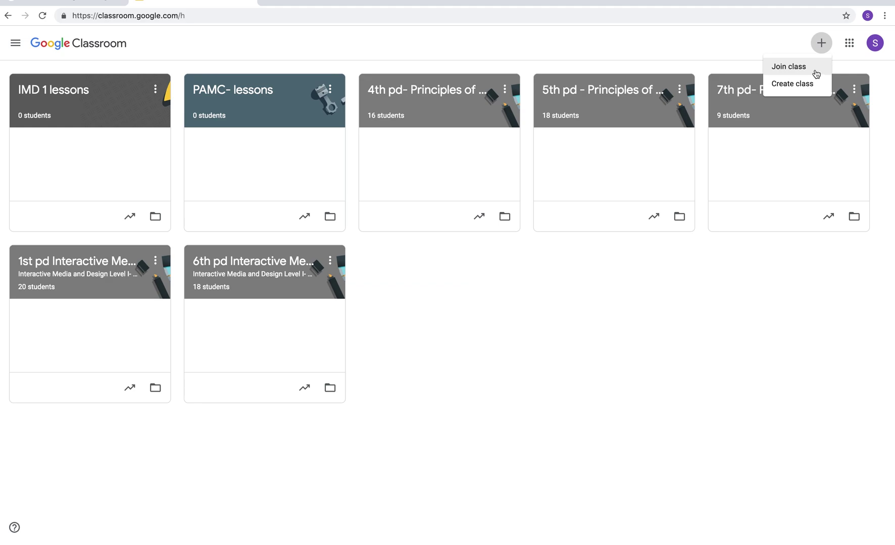
# Create 'Training class' with section n/a, subject testing and room at home
pyautogui.click(793, 84)
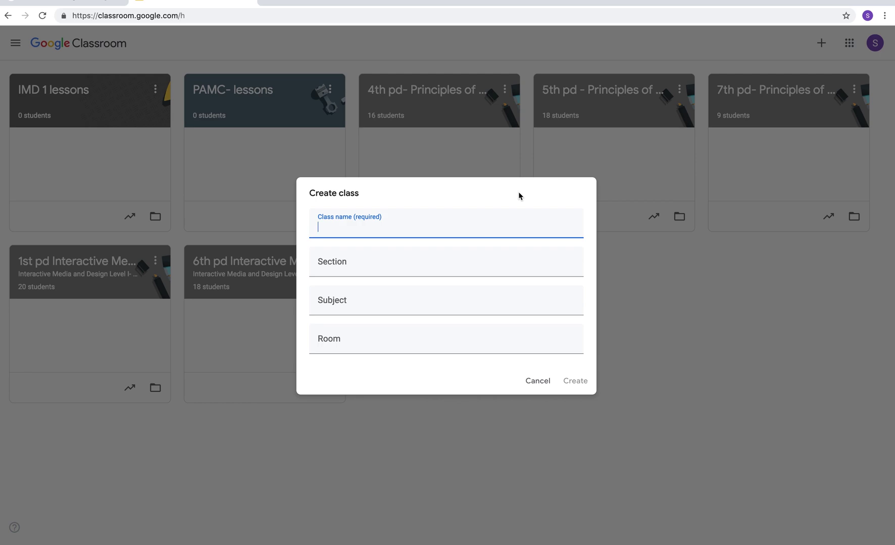
pyautogui.write('Training class')
pyautogui.click(384, 260)
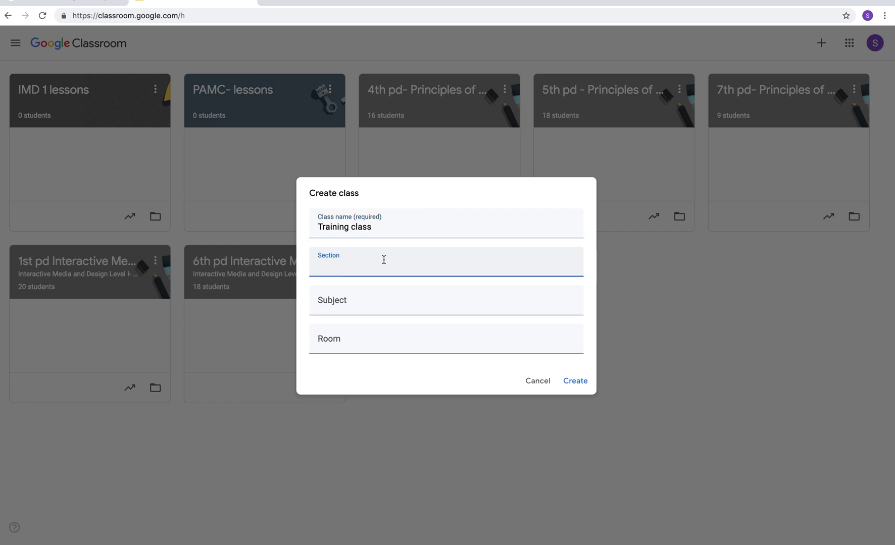
pyautogui.write('n/a')
pyautogui.click(338, 299)
pyautogui.write('testing')
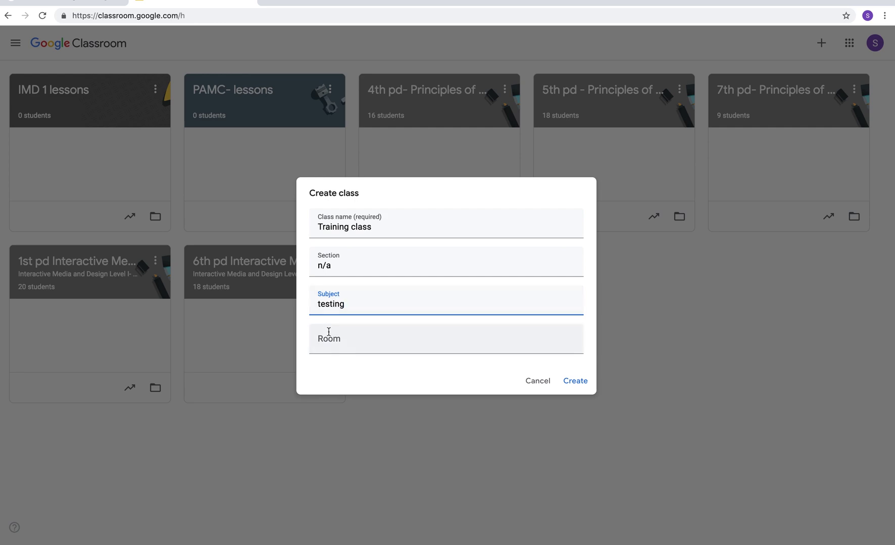
pyautogui.click(331, 339)
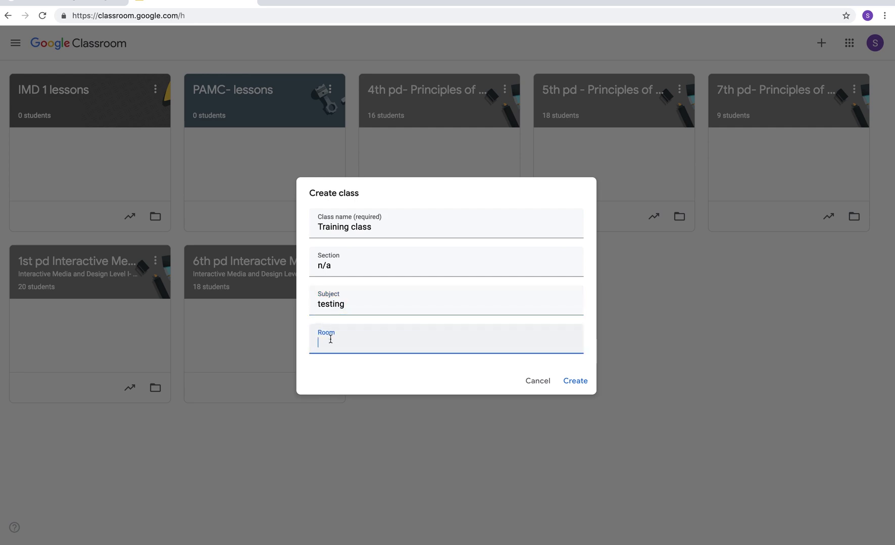
pyautogui.write('at home')
pyautogui.click(575, 382)
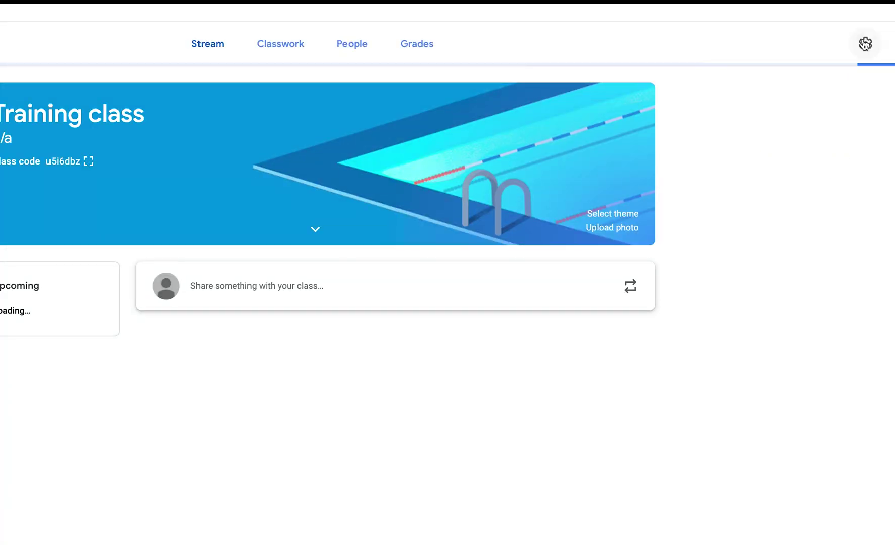
# Review Training class settings, keeping students able to post and classwork as condensed notifications
pyautogui.click(802, 76)
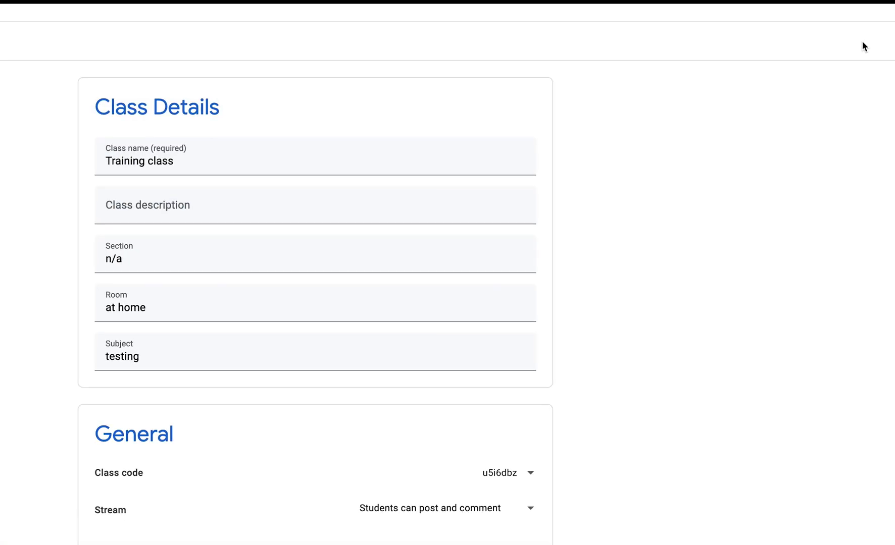
pyautogui.scroll(-4, 589, 228)
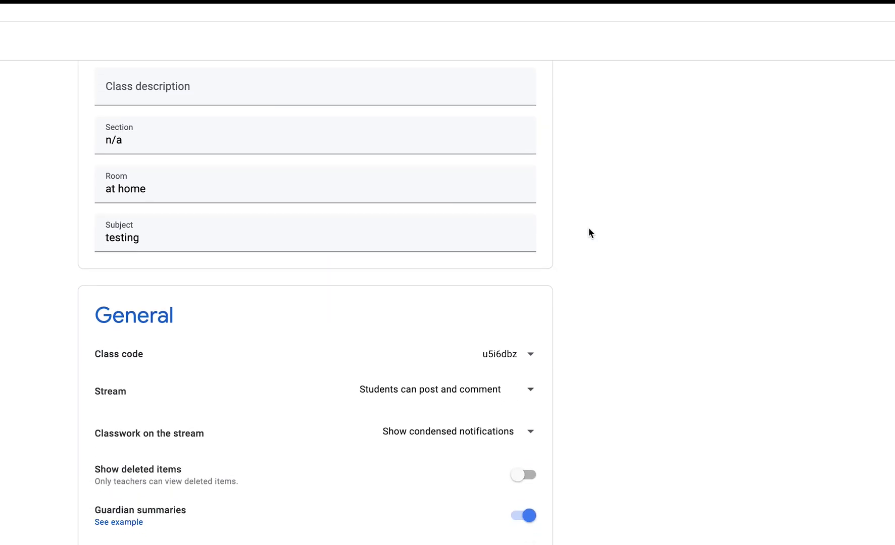
pyautogui.scroll(-2, 589, 229)
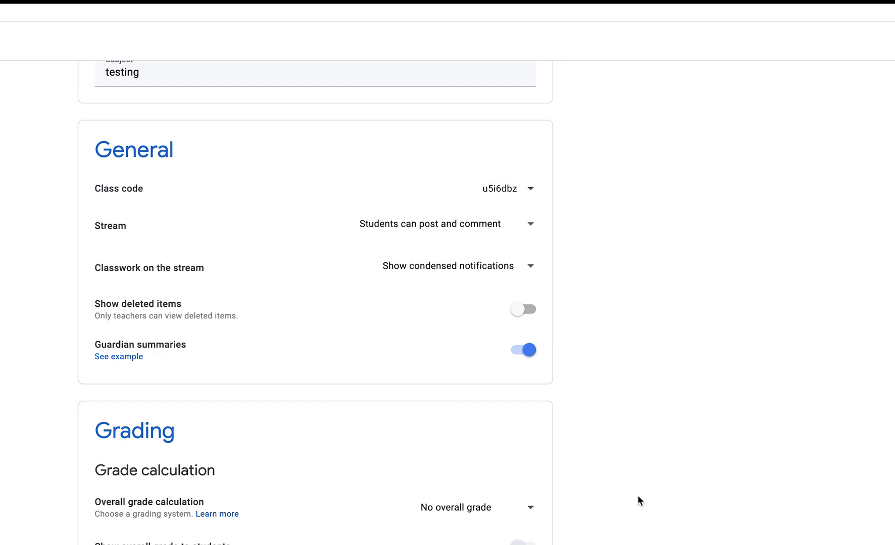
pyautogui.click(523, 228)
pyautogui.click(523, 228)
pyautogui.click(514, 275)
pyautogui.click(514, 275)
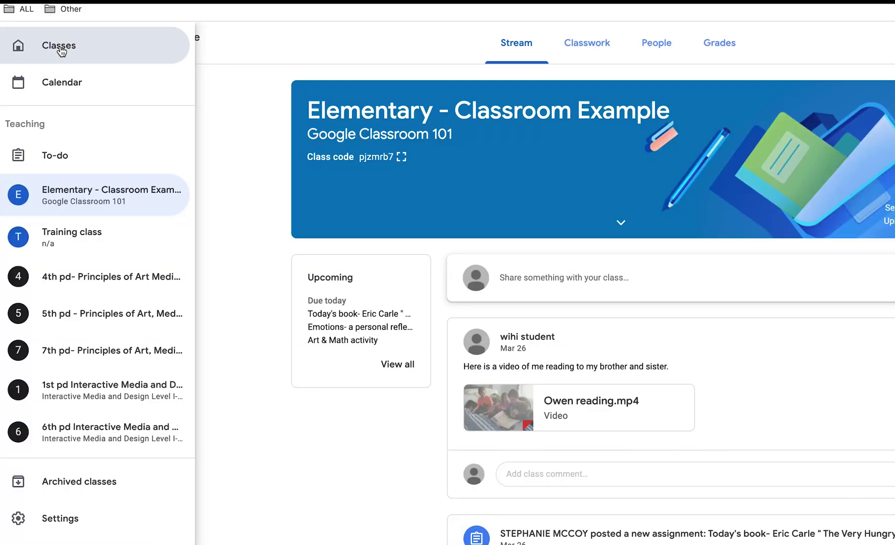
# Copy the 4th pd- Principles of Art Media and Design class from the class list
pyautogui.click(60, 48)
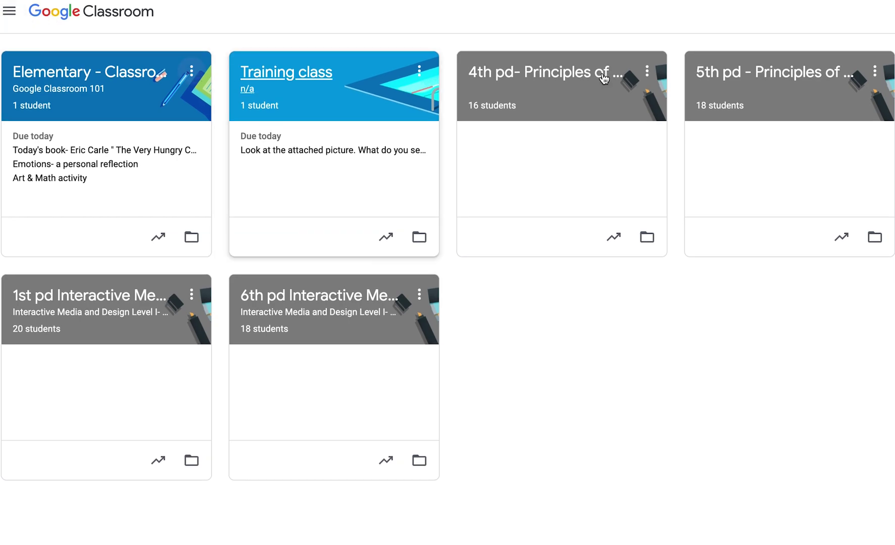
pyautogui.click(648, 73)
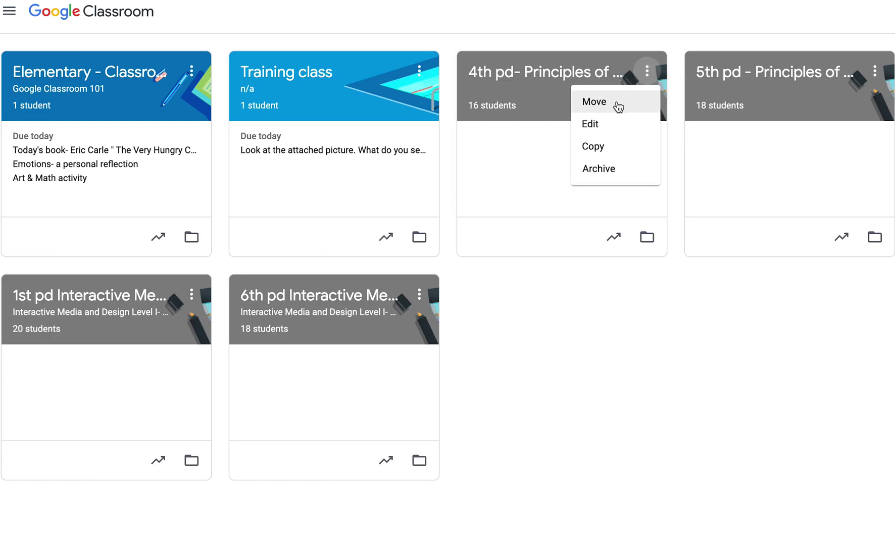
pyautogui.click(595, 146)
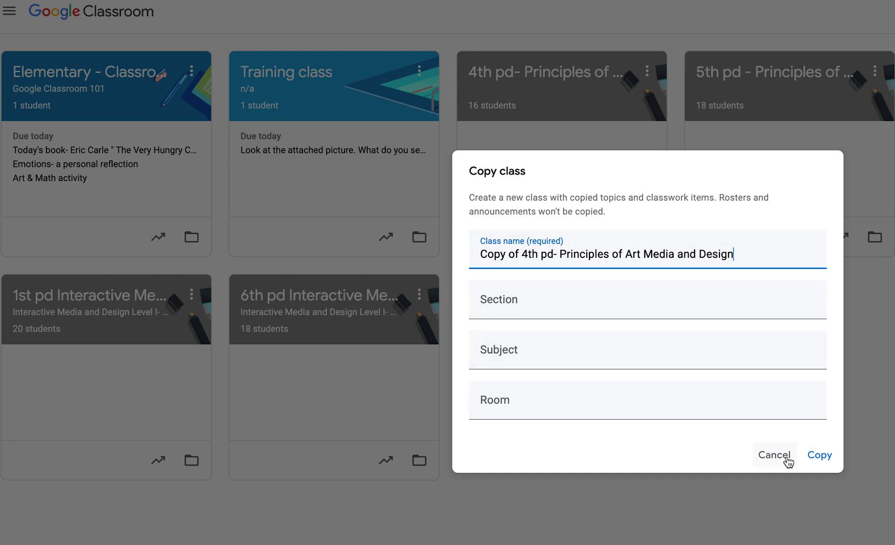
pyautogui.click(819, 456)
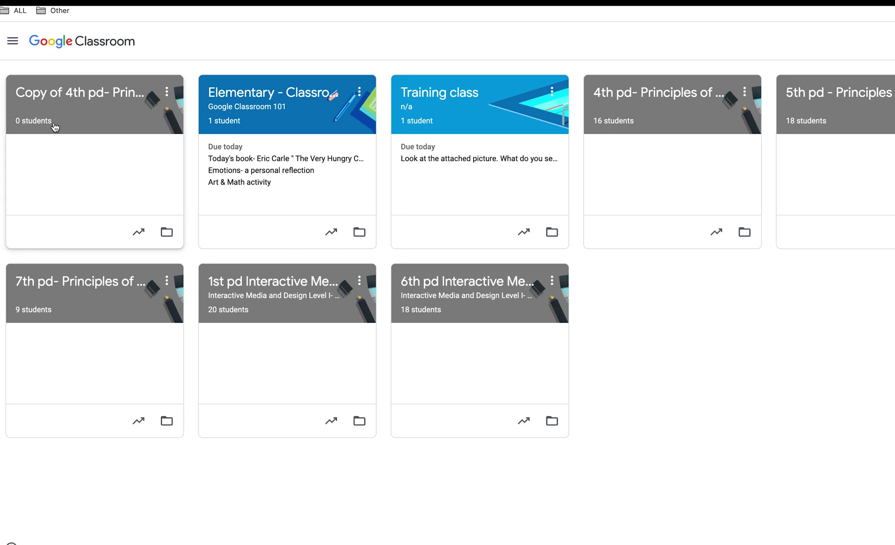
# Open Copy of 4th pd- Principles of Art Media and Design and view its Classwork drafts
pyautogui.click(119, 94)
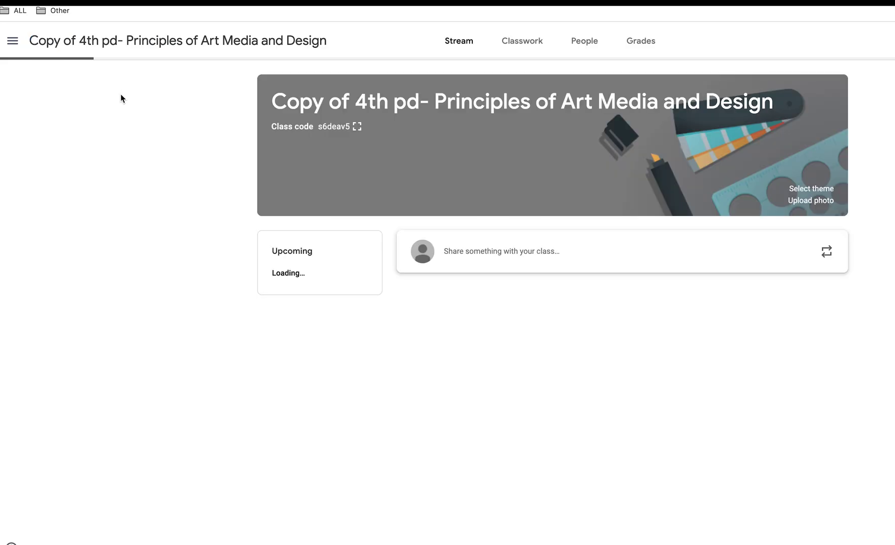
pyautogui.click(534, 44)
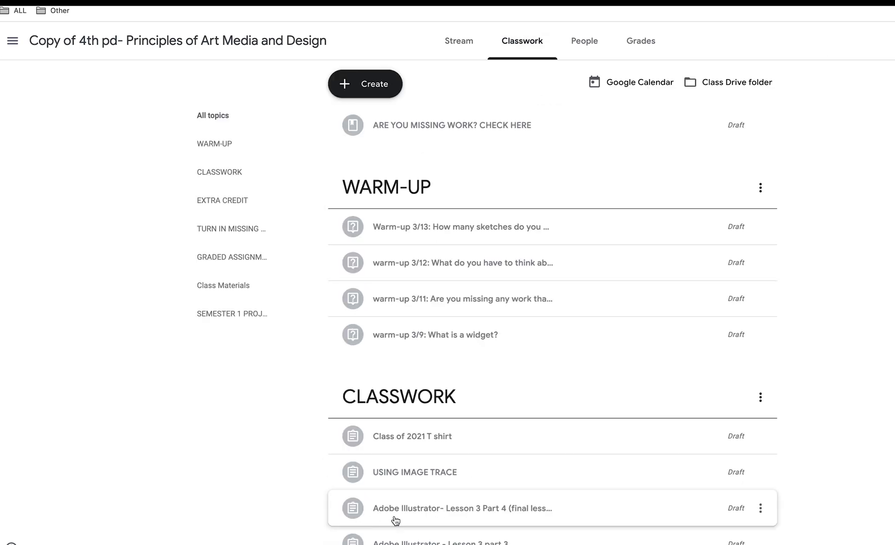